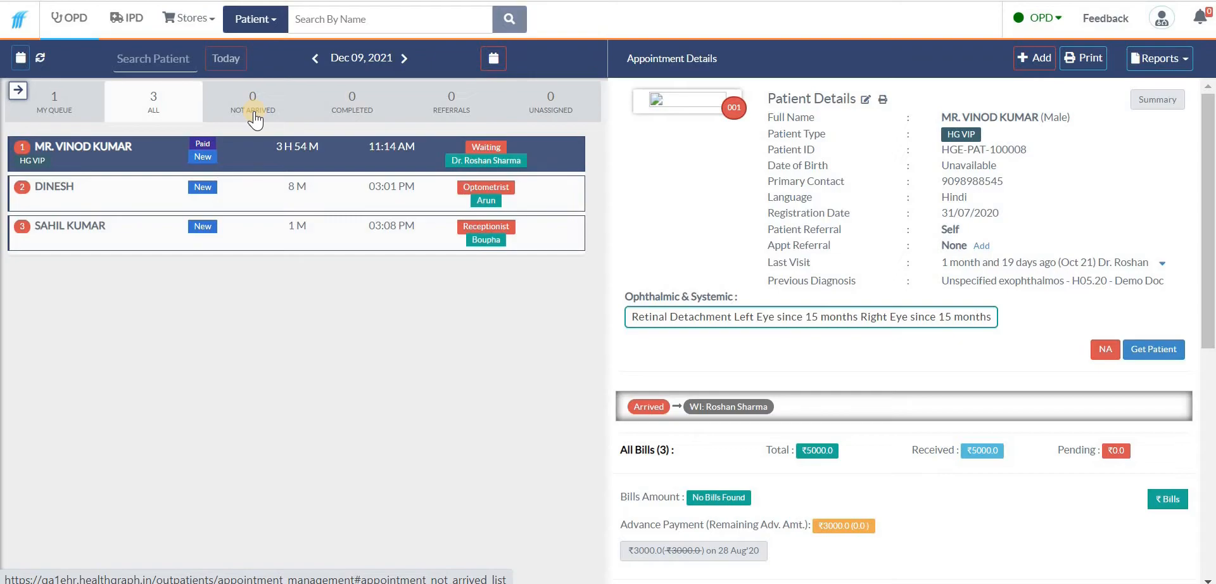
Start adding a new patient and enter the patient's first and last name in the registration form
left_click(255, 119)
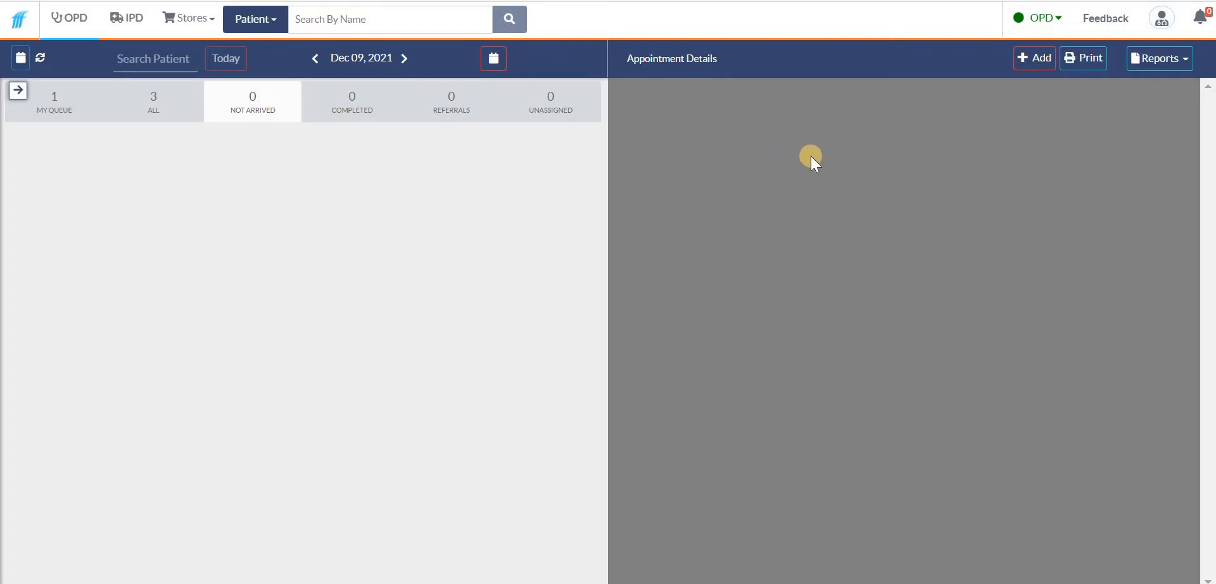
left_click(1029, 55)
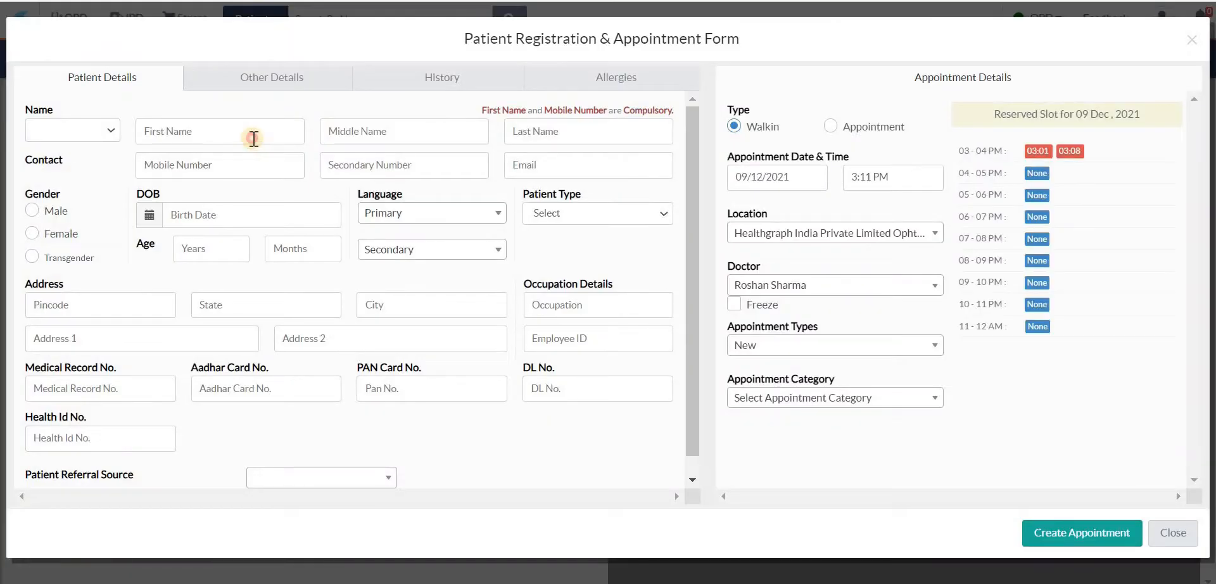
left_click(254, 135)
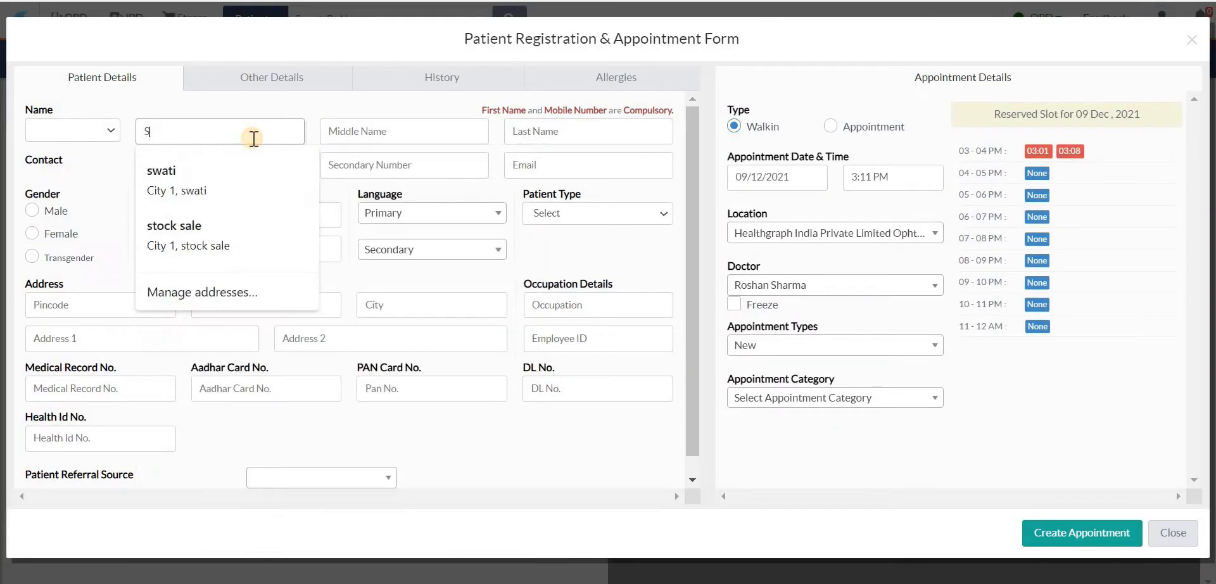
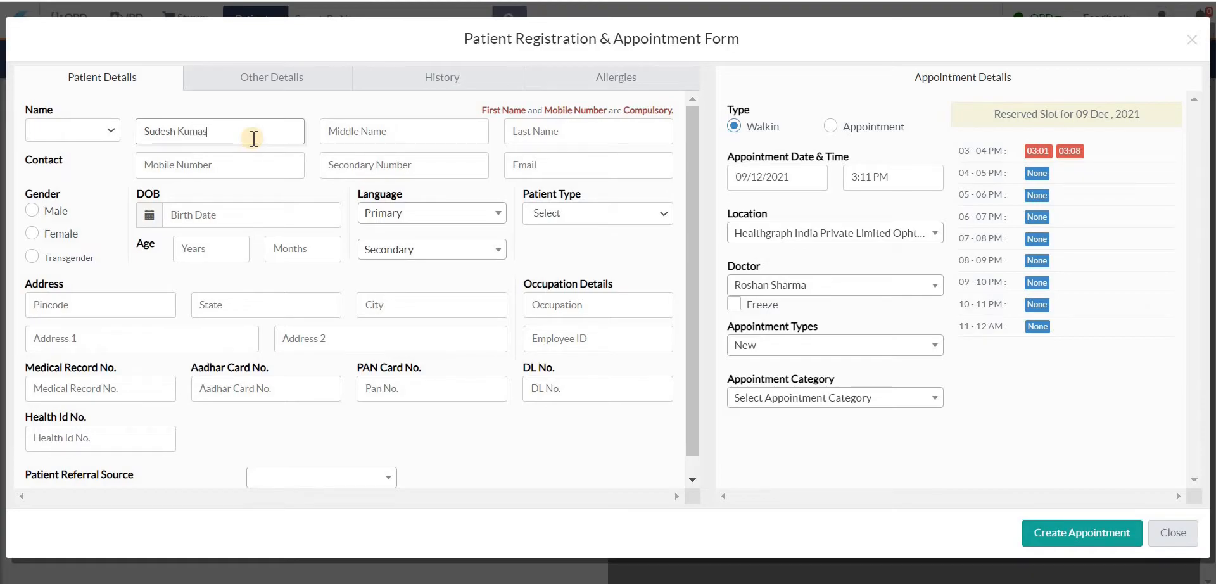
Enter the patient's mobile number and create the walk-in appointment
left_click(217, 166)
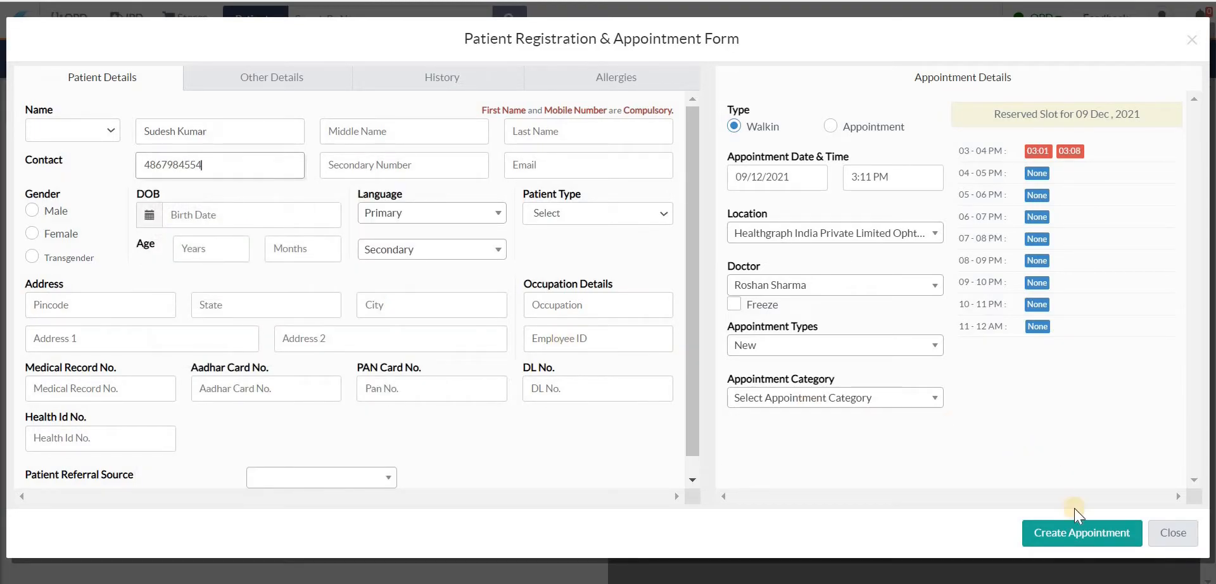
left_click(1075, 532)
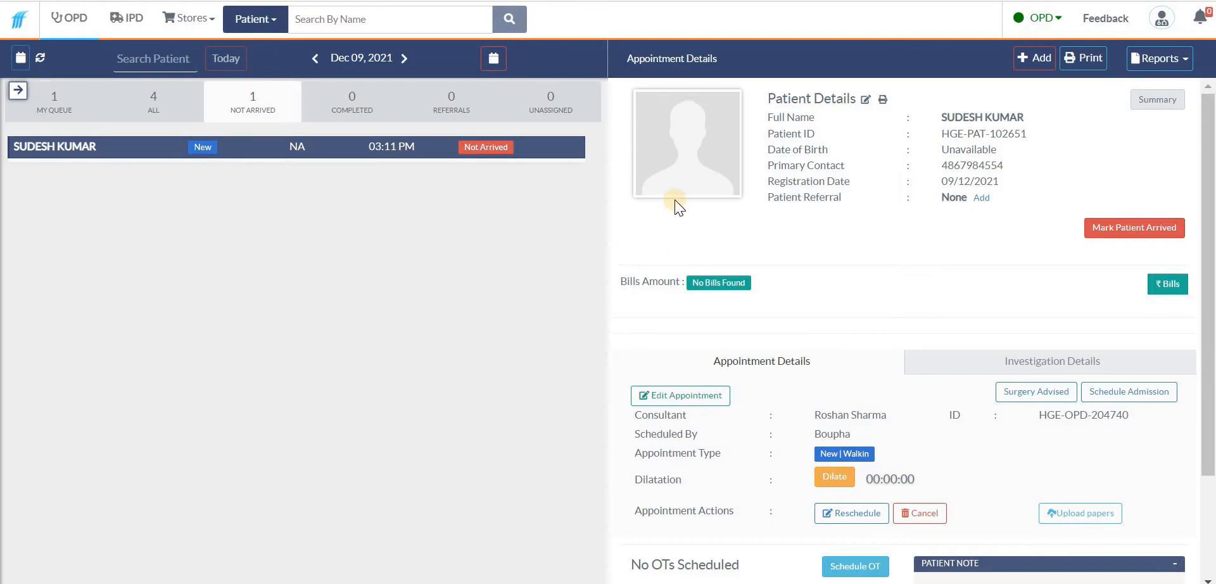
Mark the new patient as arrived from the Not Arrived list and assign token 4
left_click(245, 97)
left_click_drag(768, 100, 854, 185)
left_click(854, 185)
left_click(1093, 227)
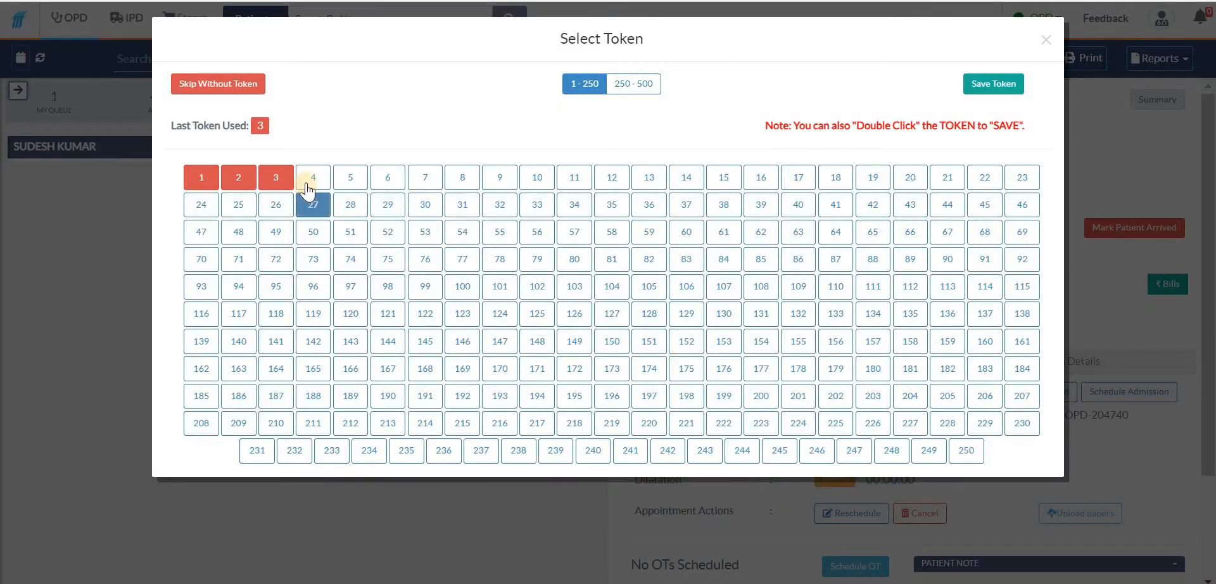
left_click(315, 184)
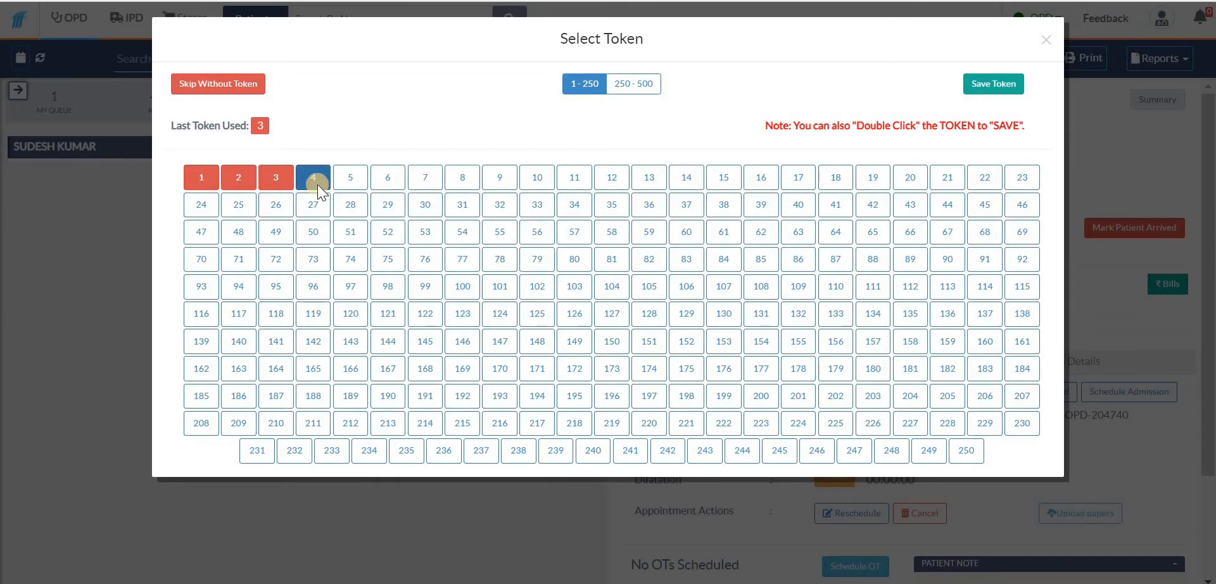
double_click(316, 183)
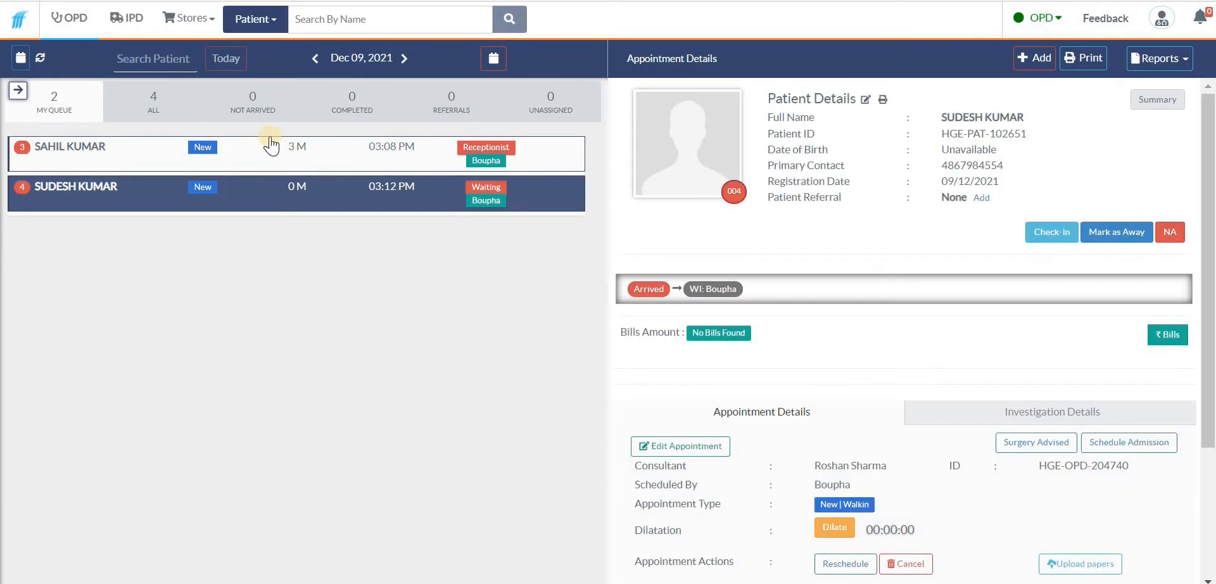
Open the new patient from My Queue and check them in
left_click(246, 107)
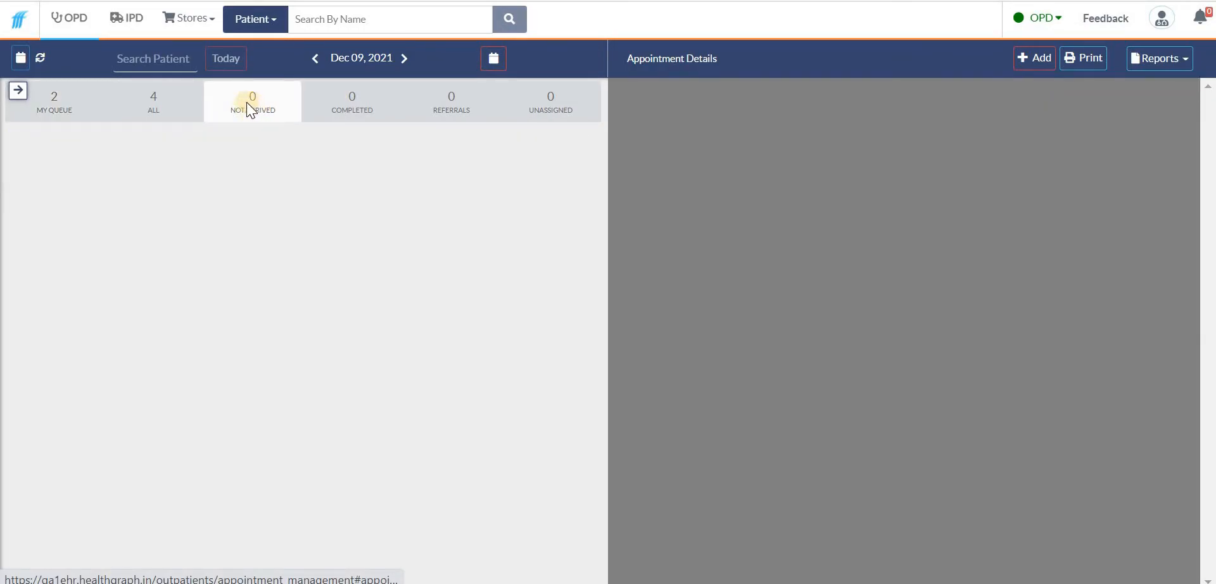
left_click(57, 109)
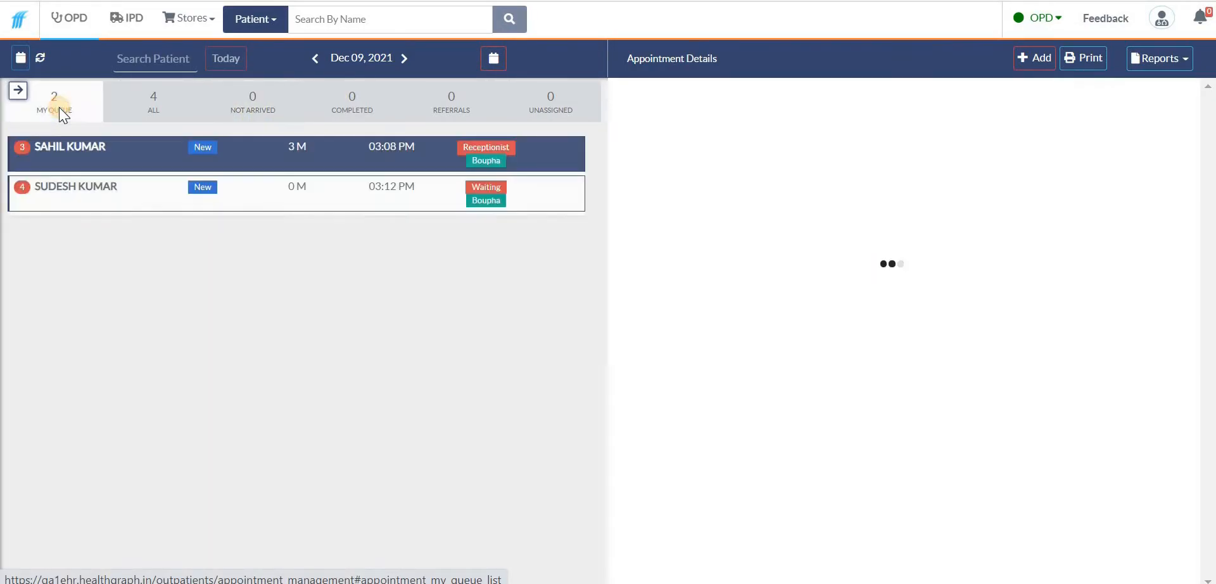
left_click(51, 187)
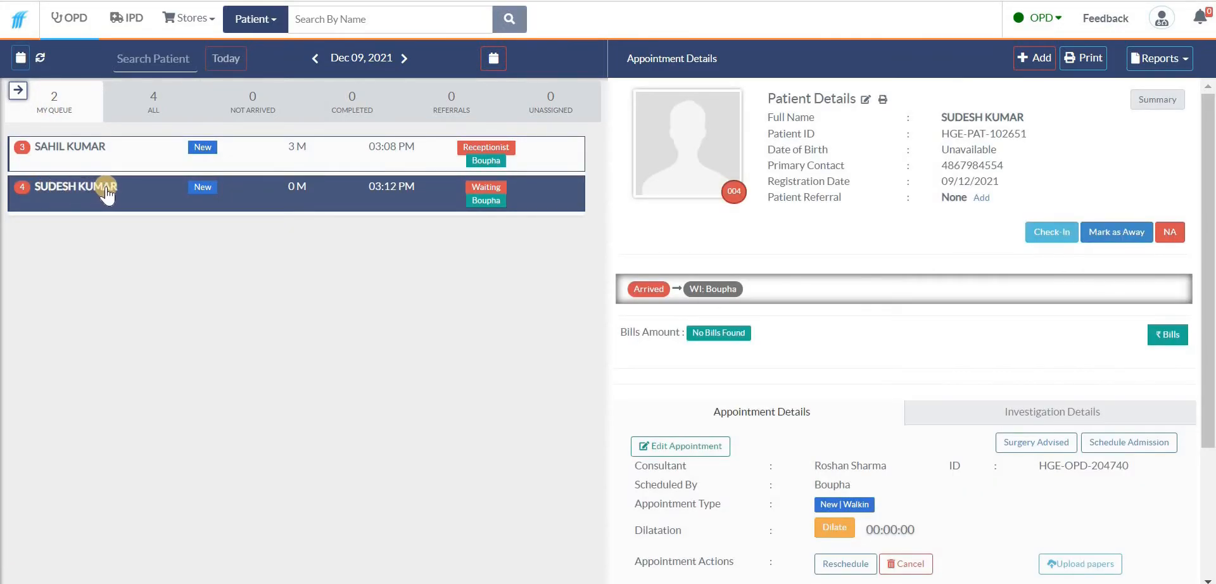
left_click(486, 196)
left_click(68, 152)
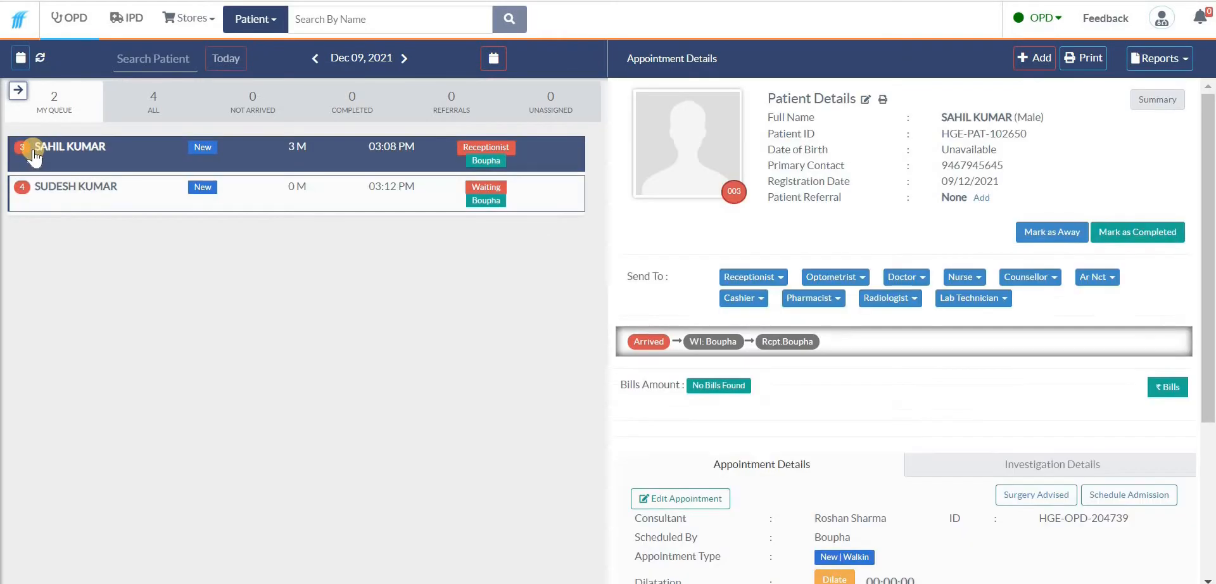
left_click(494, 162)
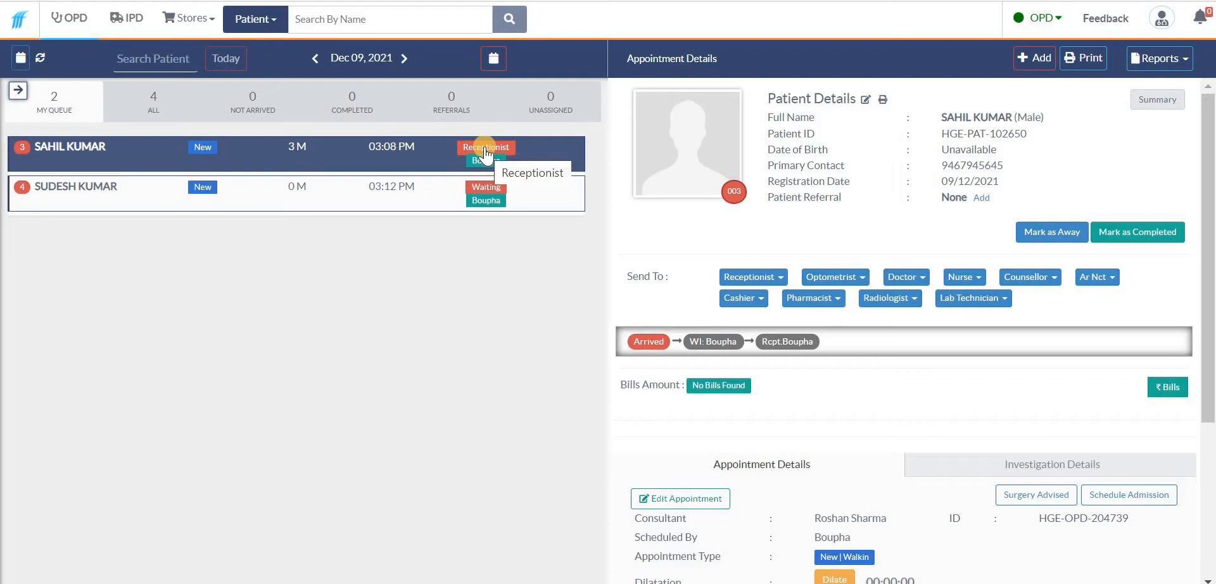
left_click(428, 198)
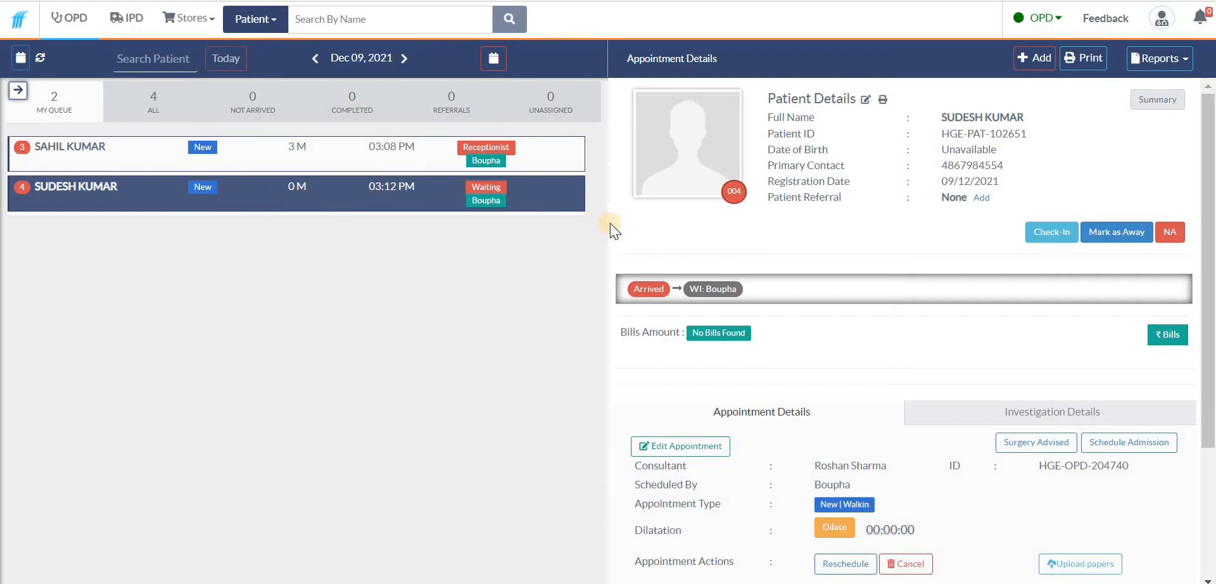
left_click(1047, 235)
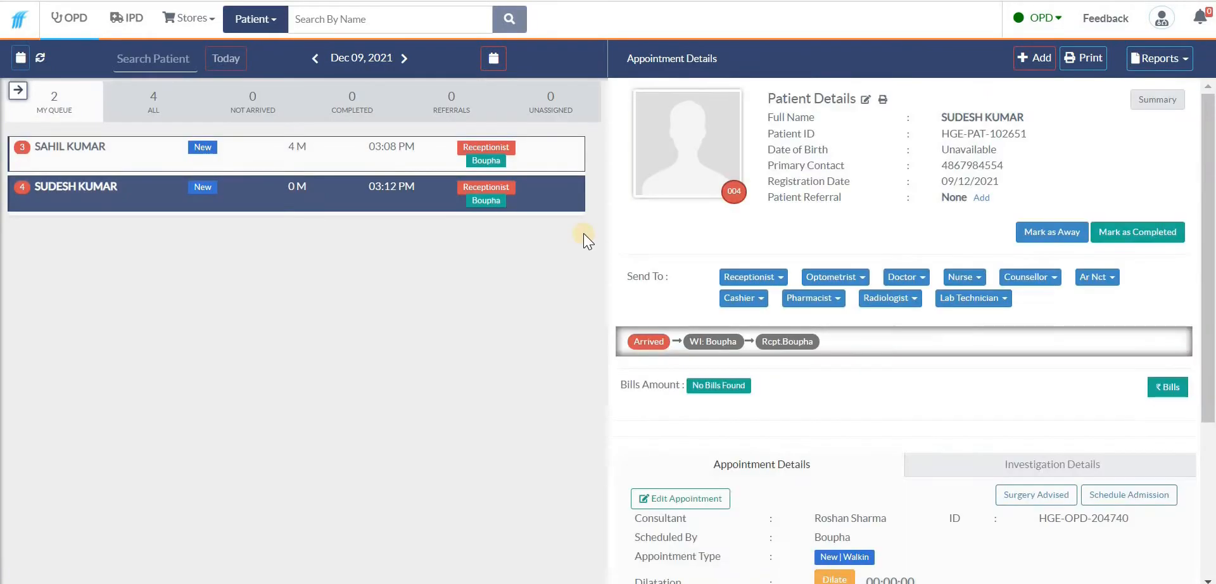
Send the checked-in patient to optometrist Arun
scroll(656, 200, "down", 2)
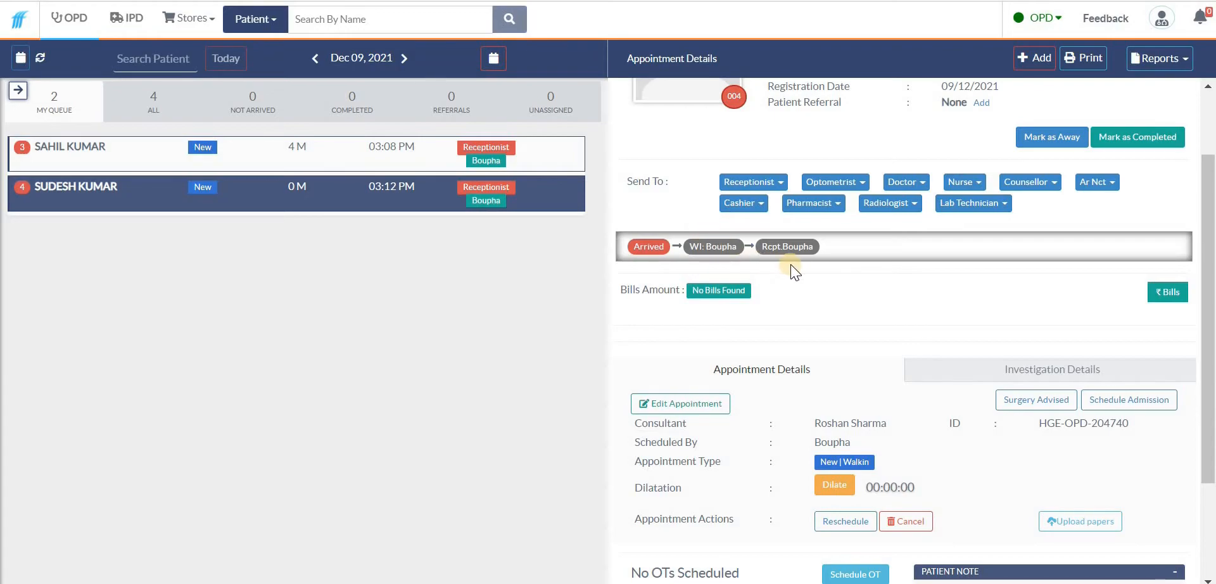
scroll(790, 253, "down", 2)
scroll(789, 253, "up", 1)
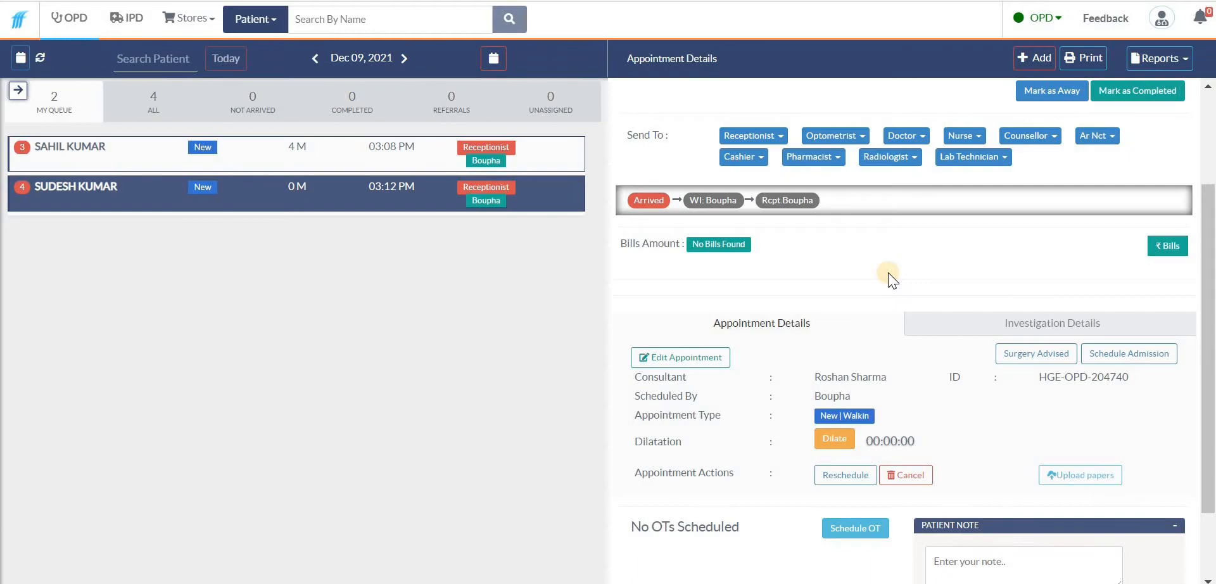
scroll(792, 234, "up", 2)
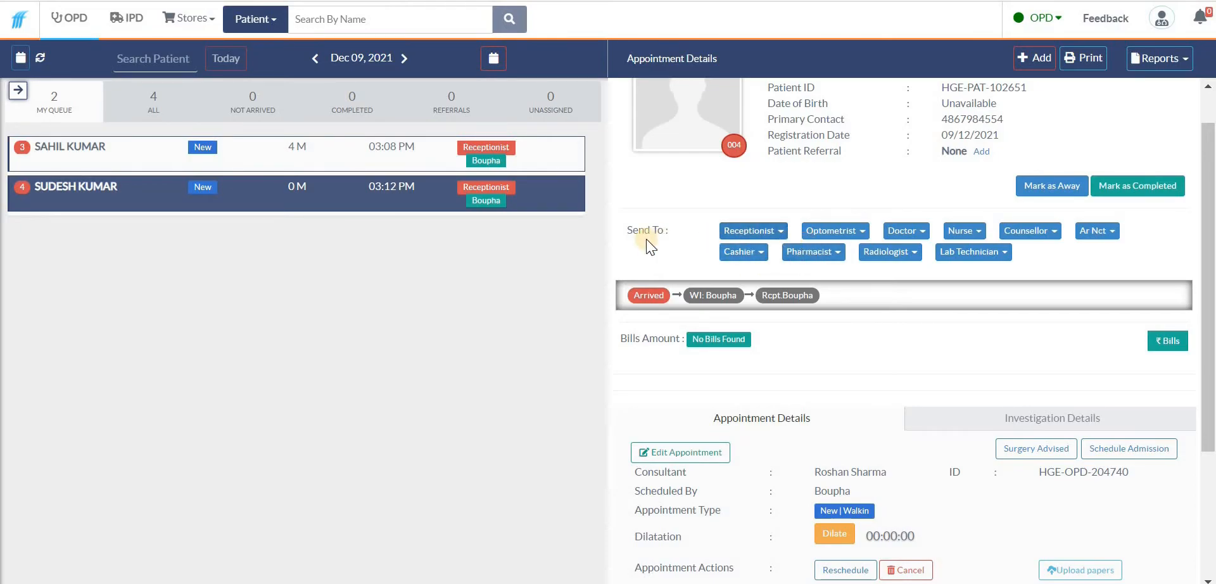
left_click(1162, 17)
left_click(852, 171)
left_click(853, 232)
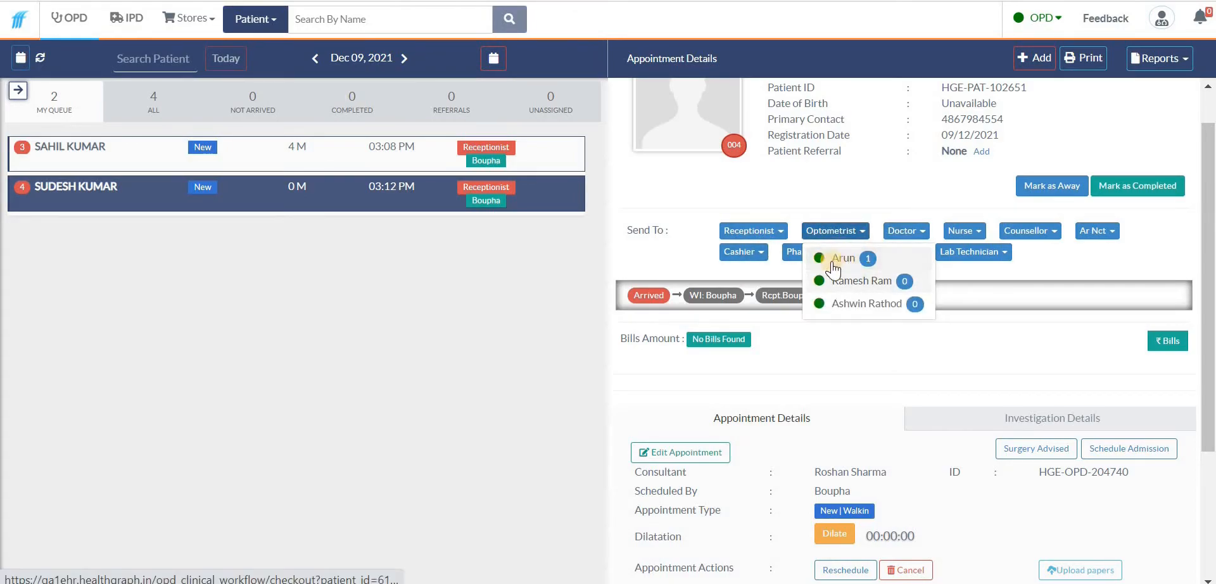
left_click(852, 259)
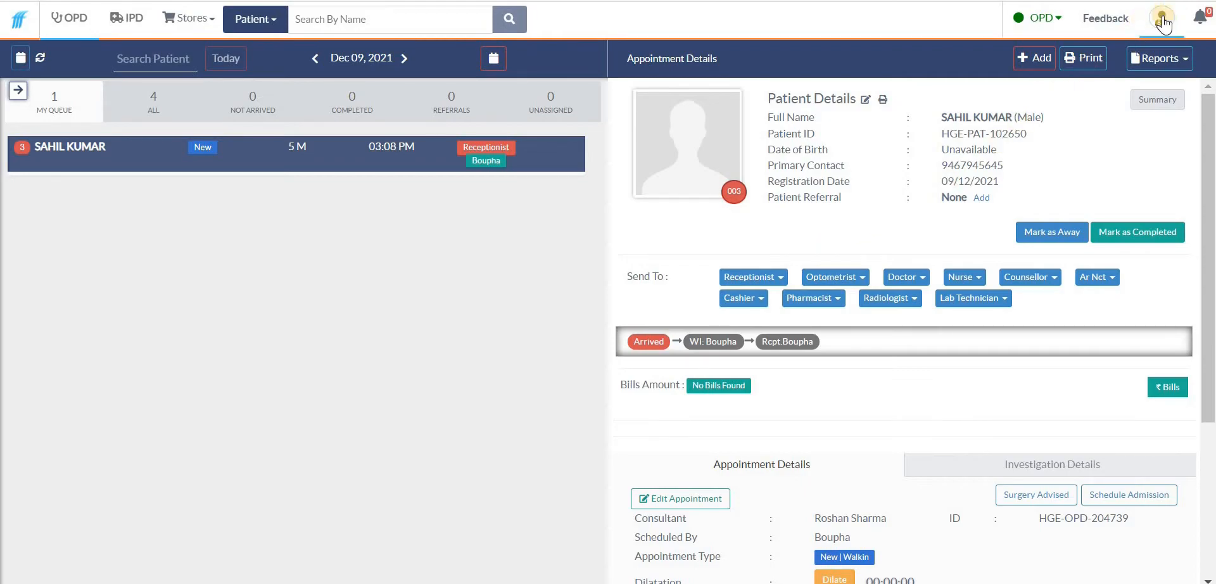
View the patient in the All list and log out of the receptionist account
left_click(155, 105)
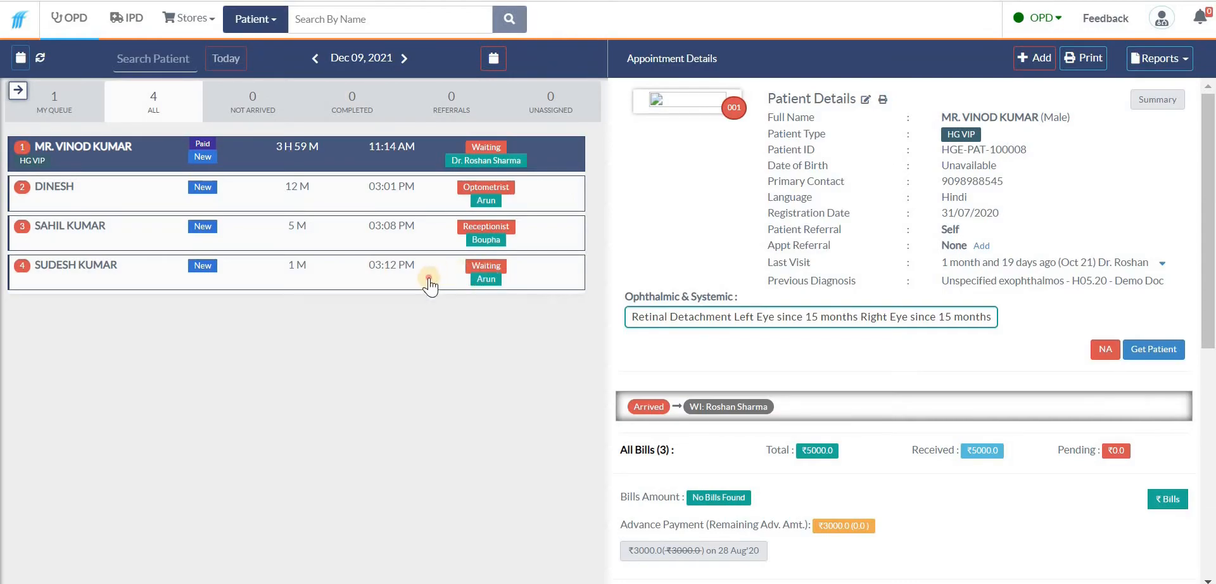
left_click(498, 287)
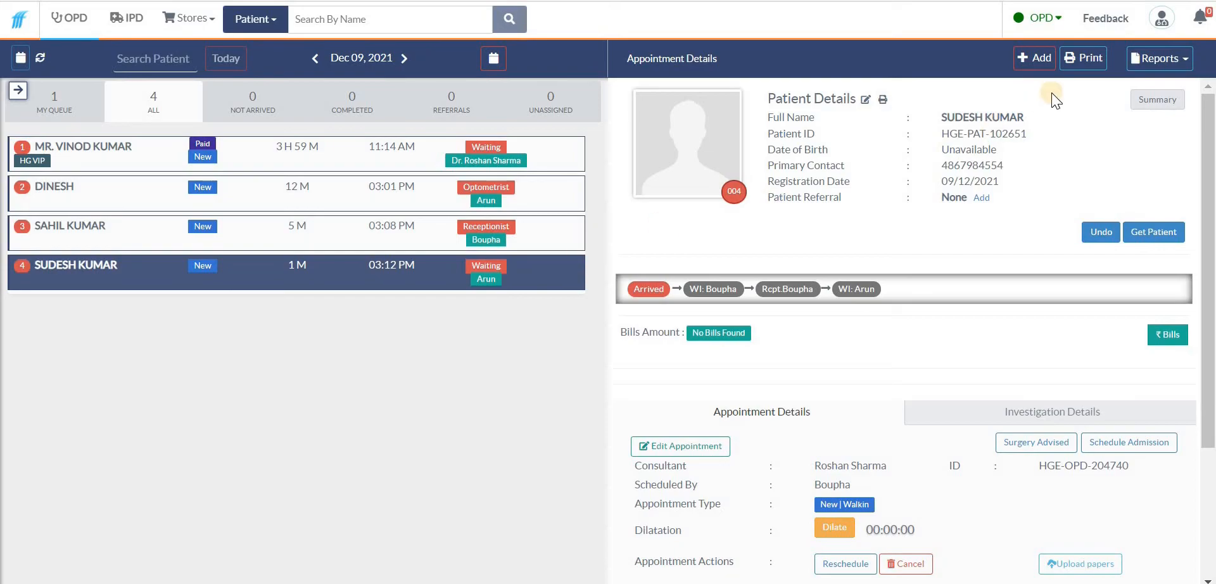
left_click(1153, 44)
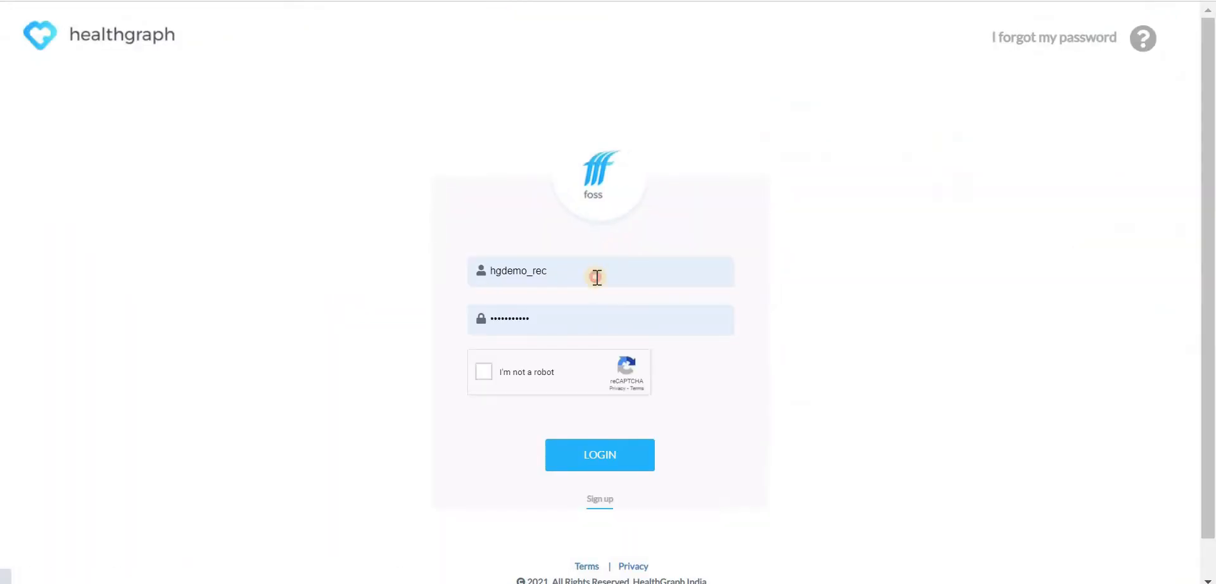
Sign in as the optician user by editing the username and choosing the saved login with its stored password
left_click(594, 276)
key("BackSpace")
key("BackSpace")
key("BackSpace")
type("optom")
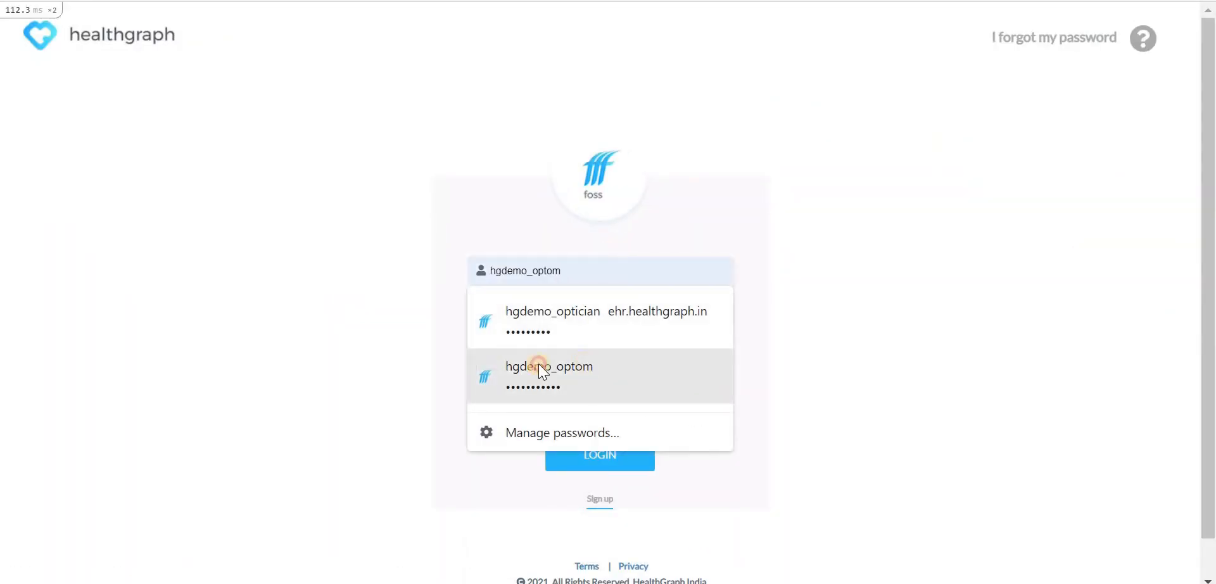
left_click(537, 366)
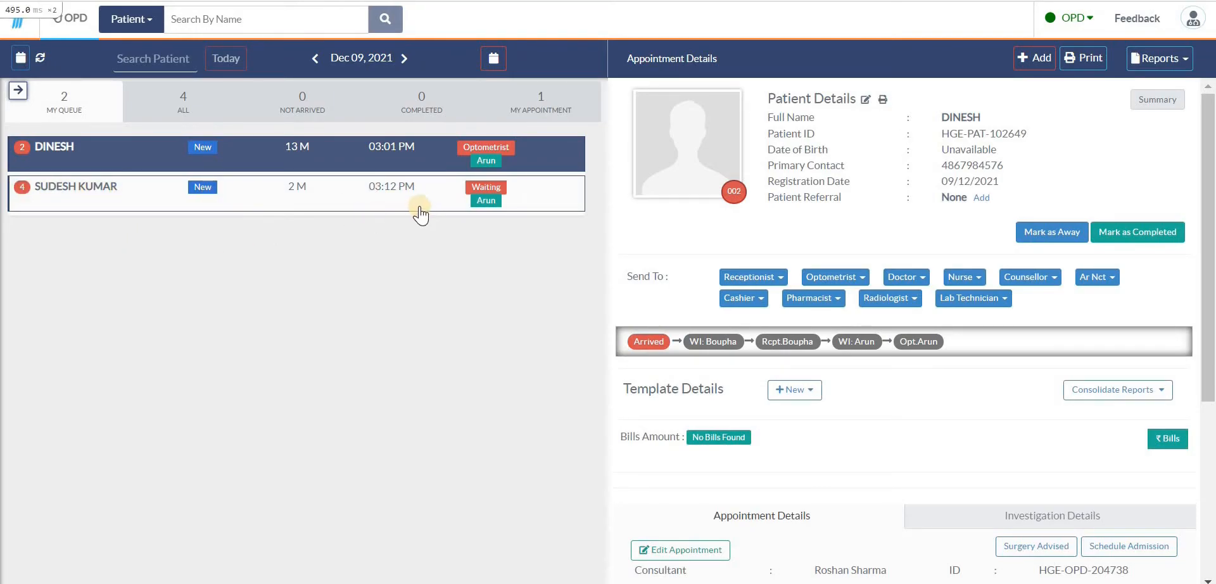
Open the waiting patient in My Queue and check them in as optometrist
left_click(465, 191)
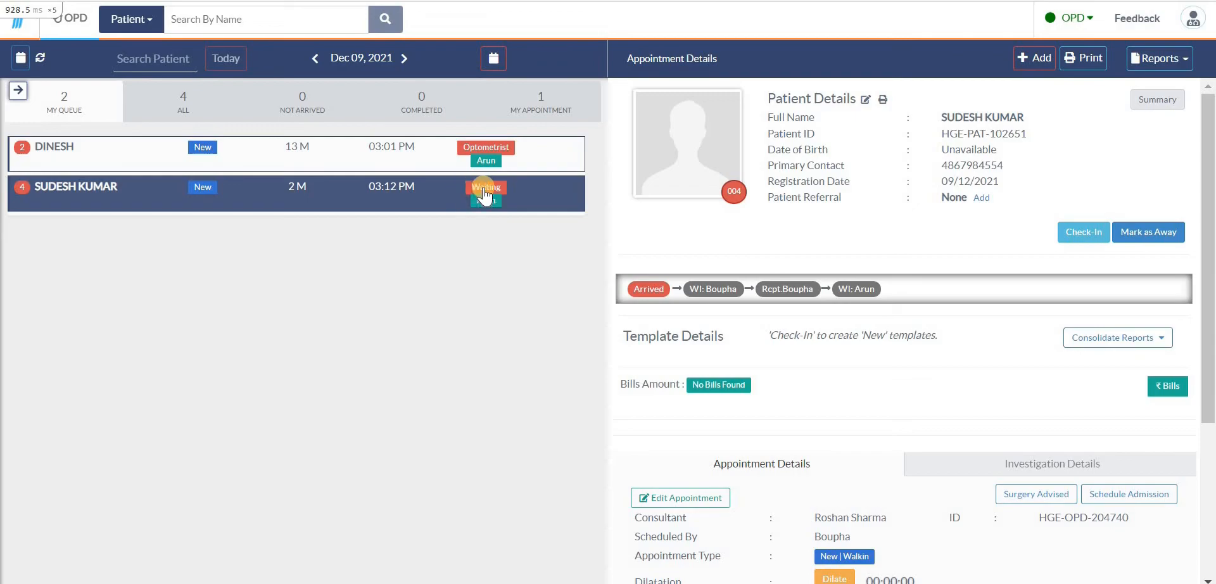
left_click(514, 191)
scroll(672, 240, "down", 2)
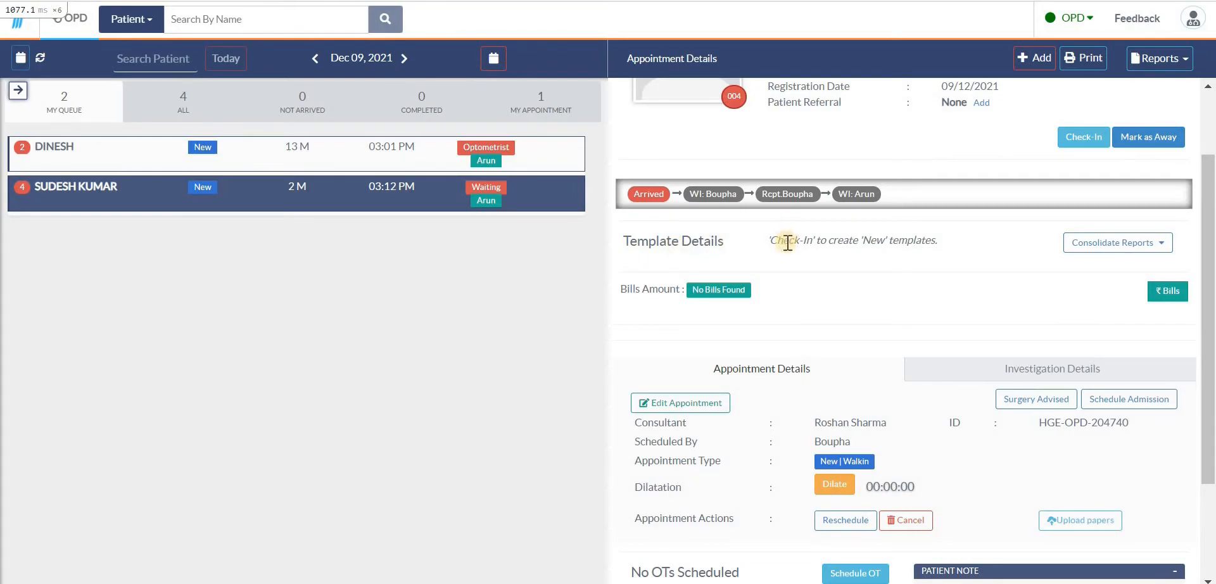
left_click(1075, 144)
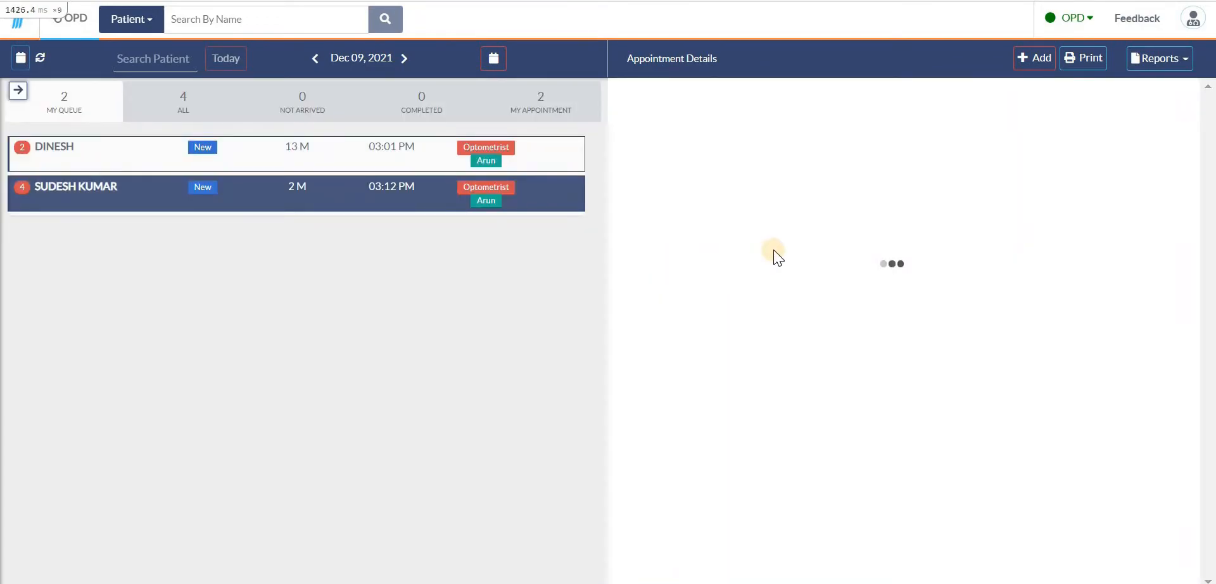
scroll(735, 228, "down", 3)
left_click_drag(656, 200, 849, 208)
left_click(708, 201)
left_click(850, 206)
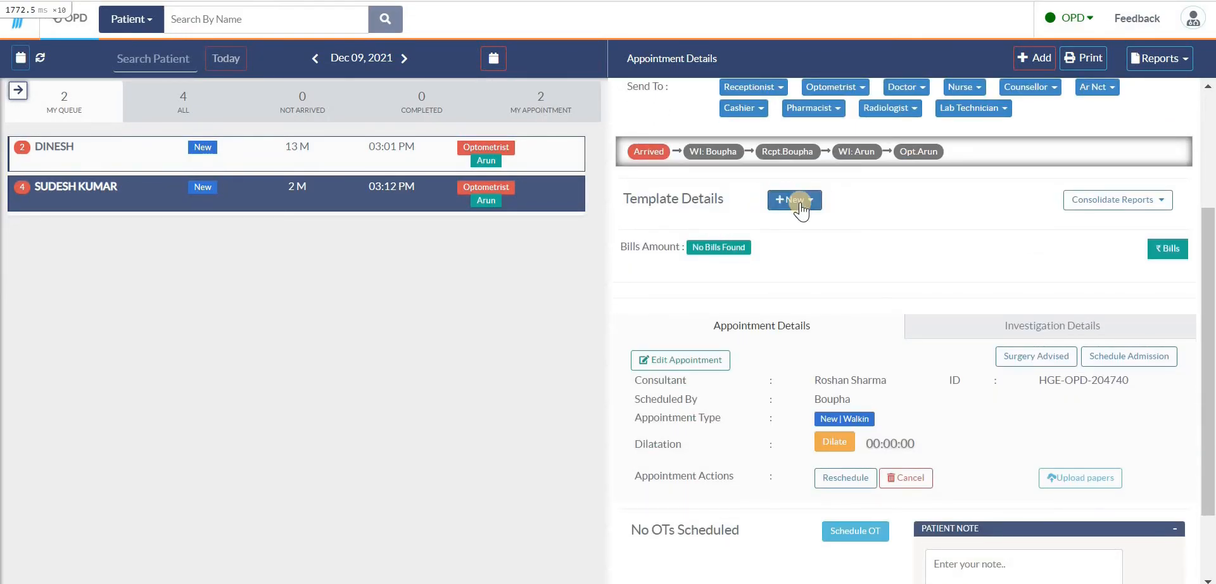
scroll(881, 208, "up", 3)
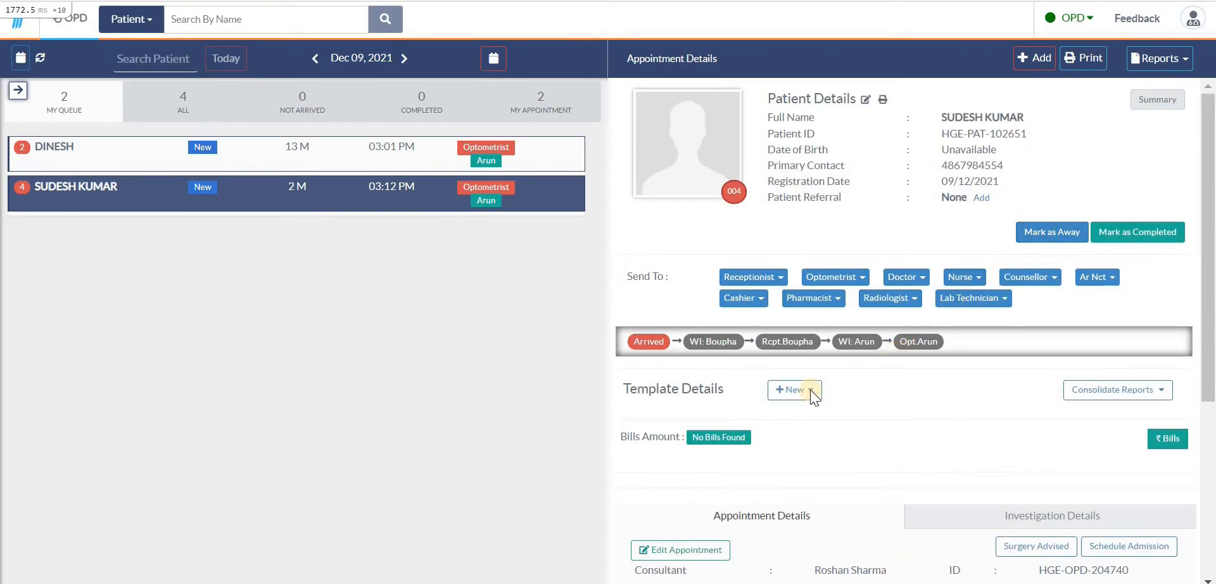
left_click(907, 278)
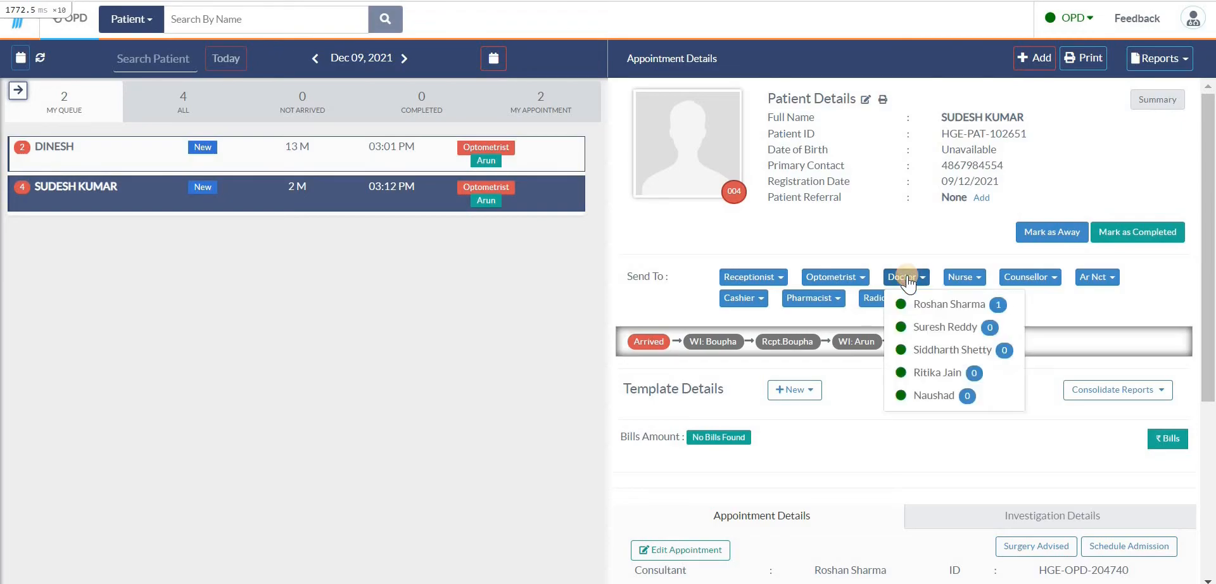
left_click(933, 286)
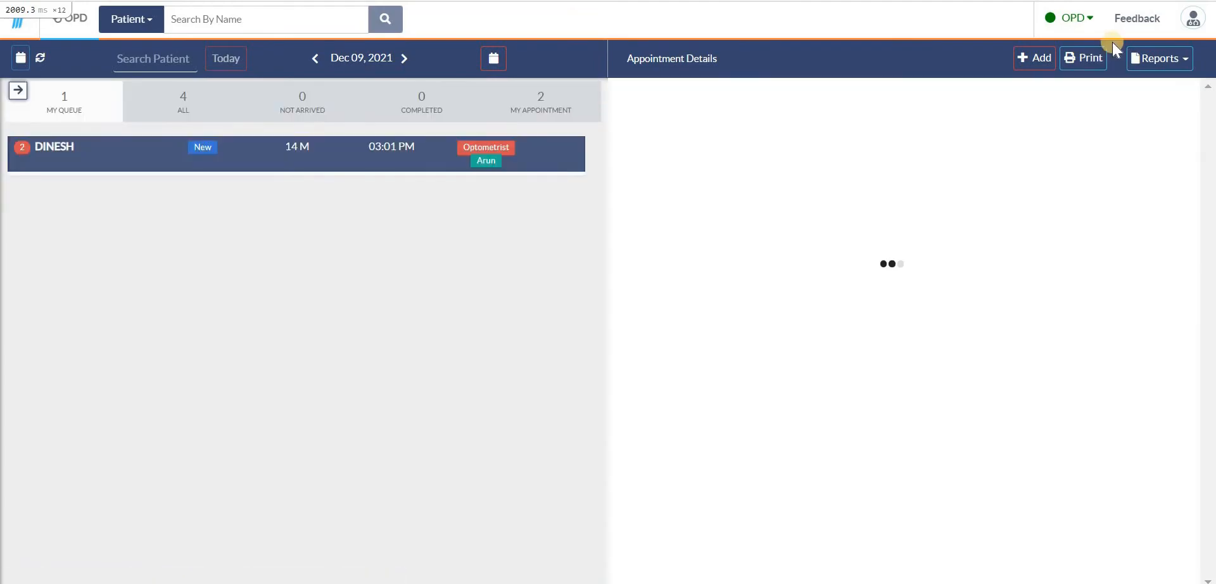
Log out of the optometrist account
left_click(1193, 19)
left_click(1135, 172)
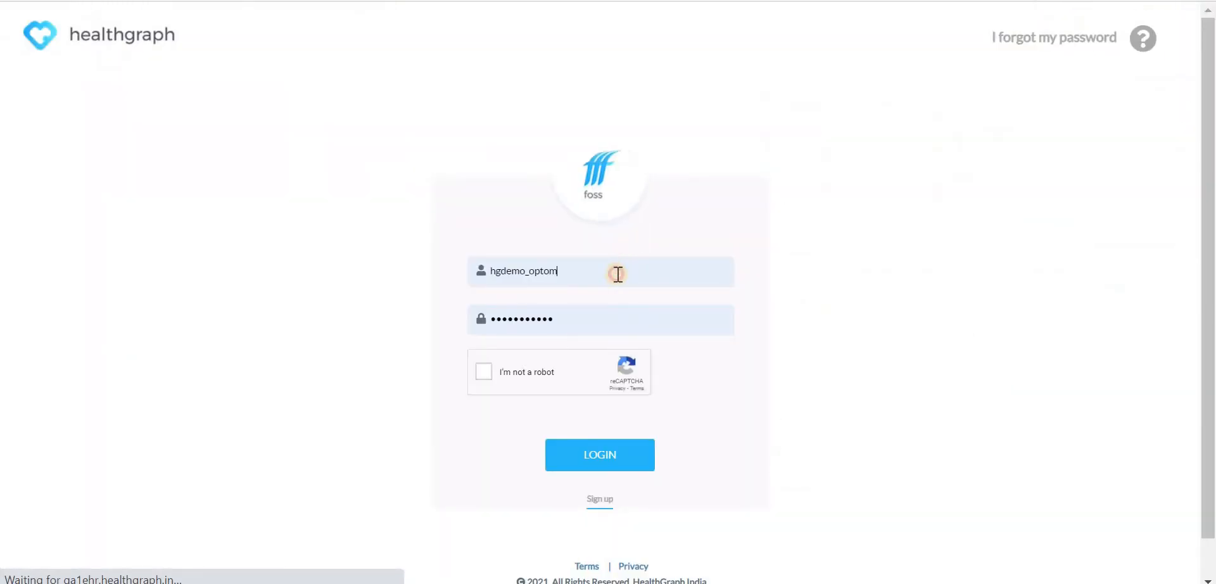
Sign in as the doctor by changing the username to hgdemo_doc and choosing its saved login with the stored password
left_click(618, 274)
key("BackSpace")
key("BackSpace")
key("BackSpace")
key("BackSpace")
key("BackSpace")
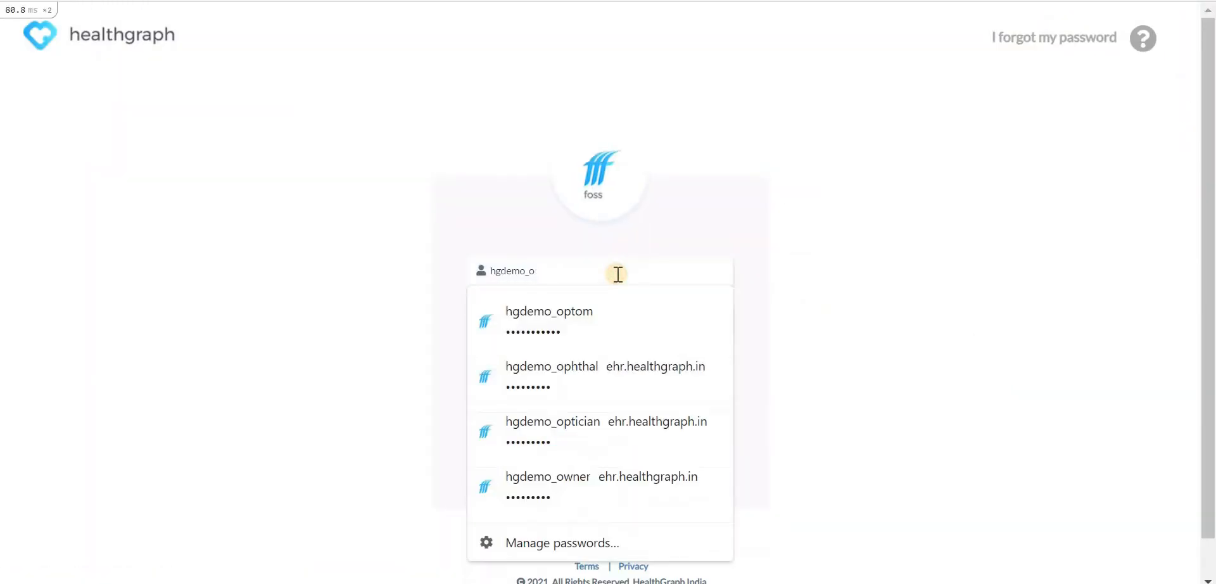
type("doc")
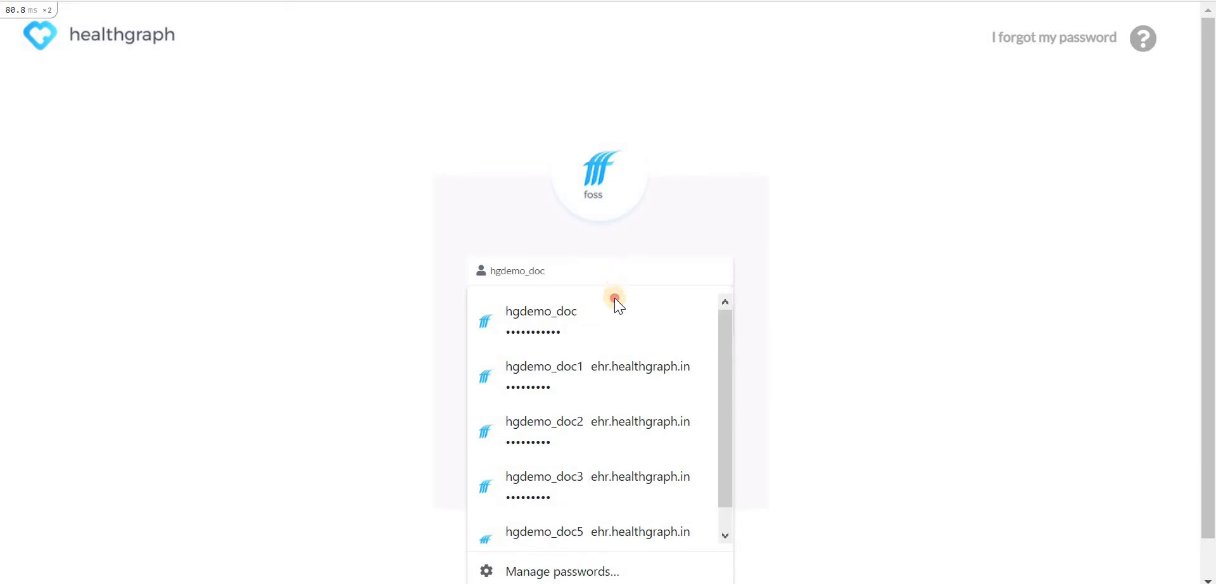
left_click(615, 299)
left_click(478, 370)
left_click(605, 455)
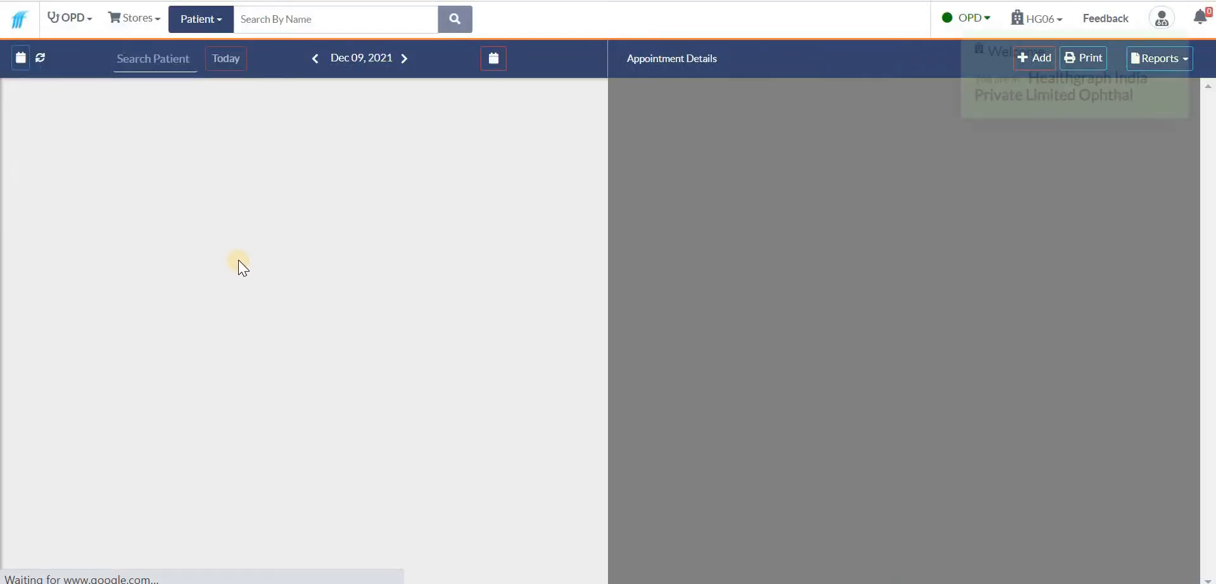
left_click(257, 198)
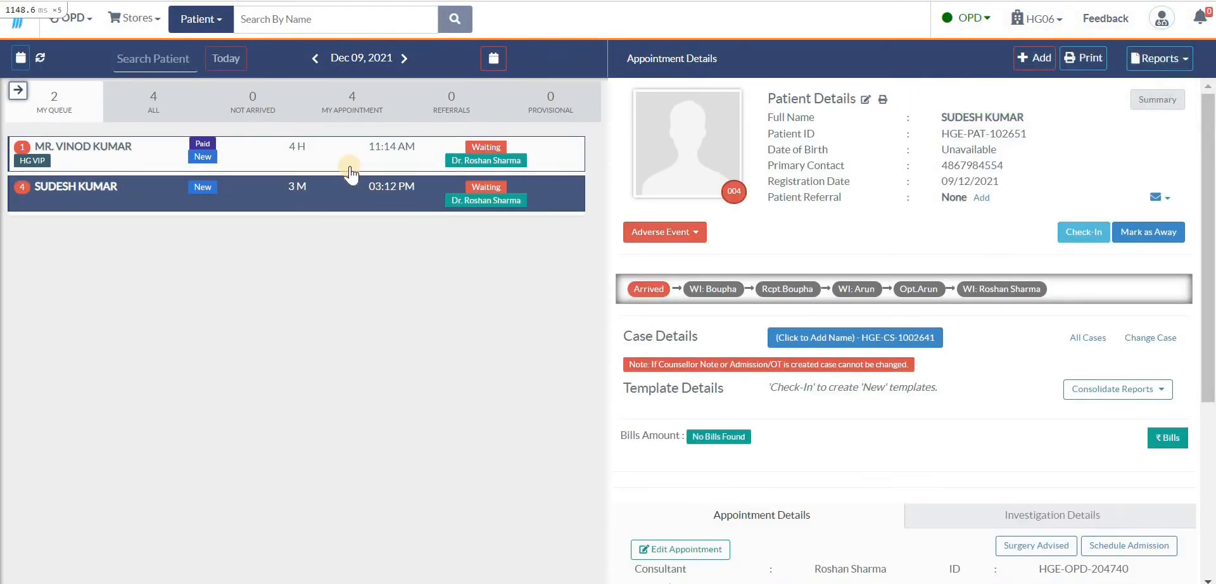
left_click(203, 145)
left_click(353, 185)
left_click(128, 149)
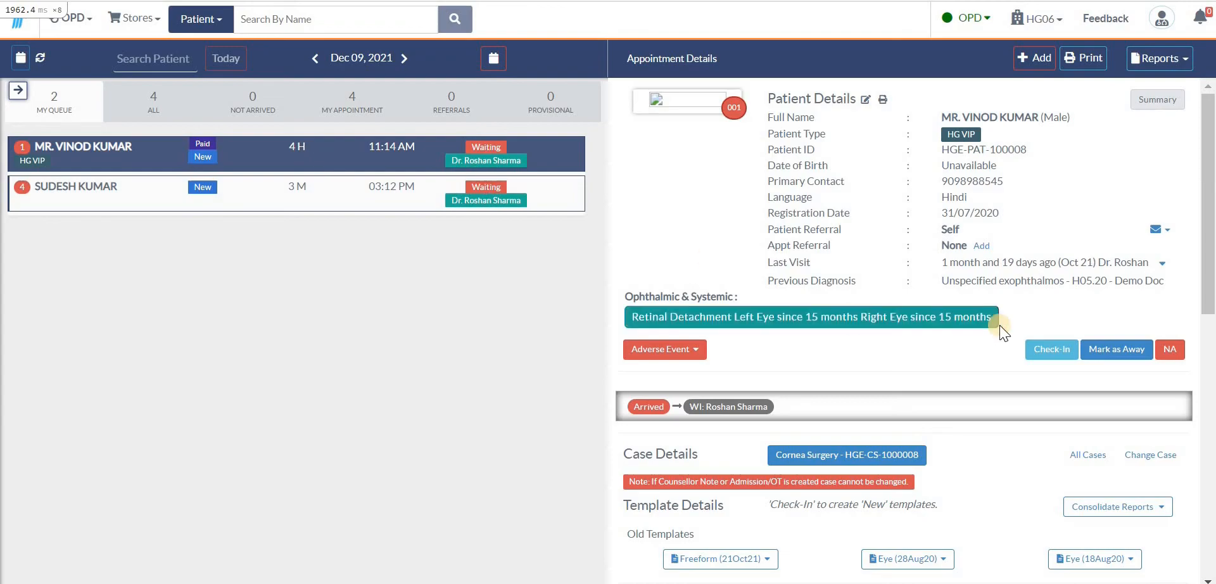
scroll(1014, 310, "down", 2)
left_click(1055, 253)
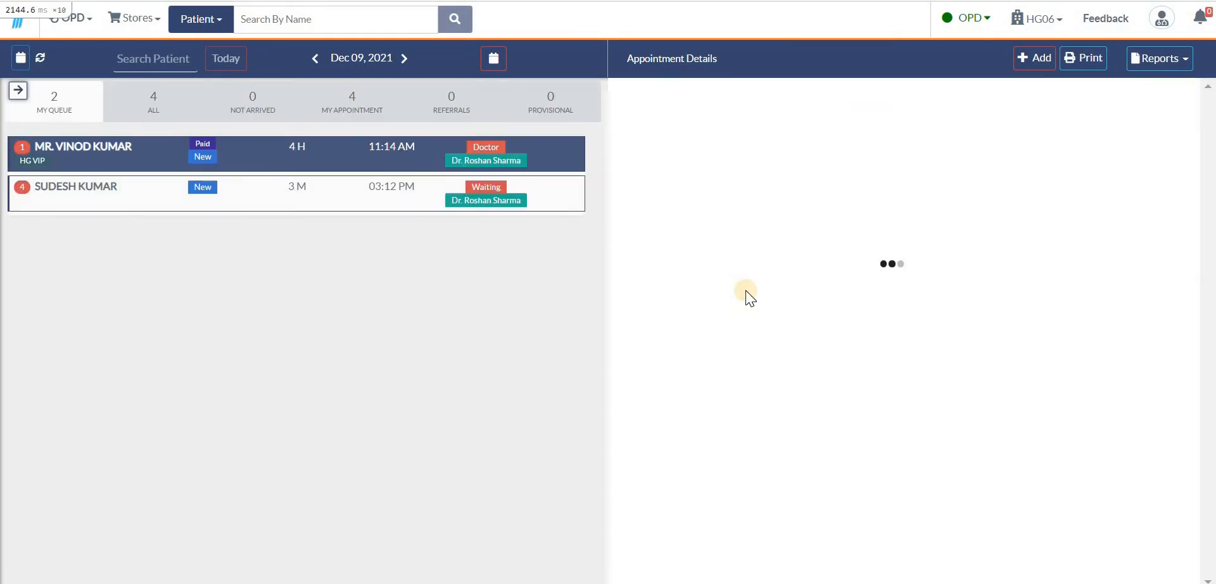
Scroll through the checked-in patient's appointment details, case, templates and bills
scroll(768, 339, "down", 5)
left_click(777, 184)
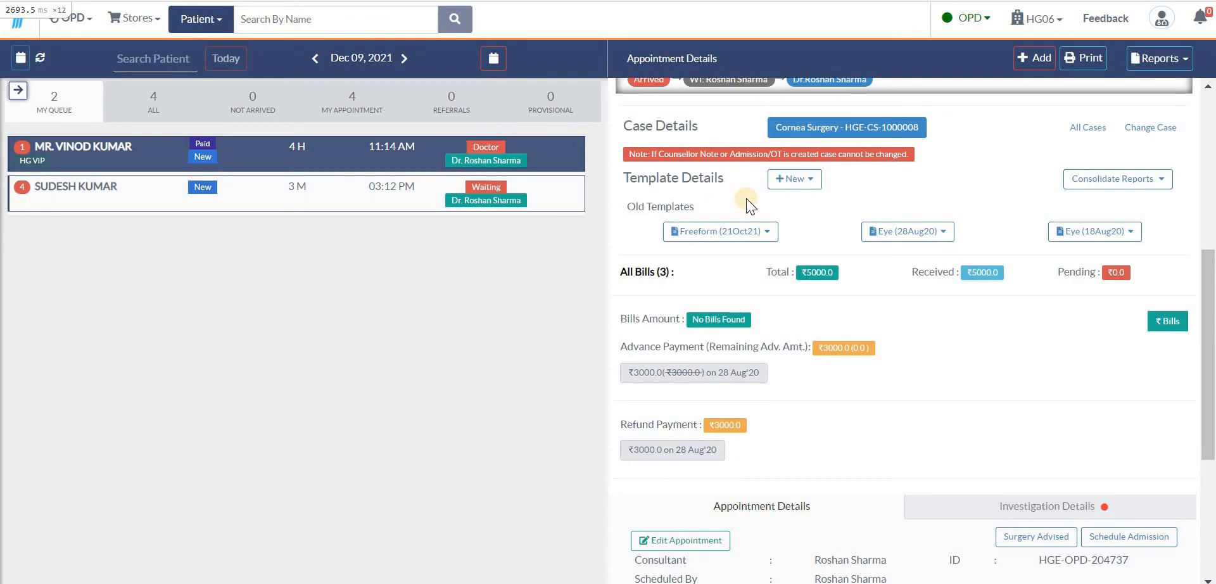
scroll(746, 199, "up", 5)
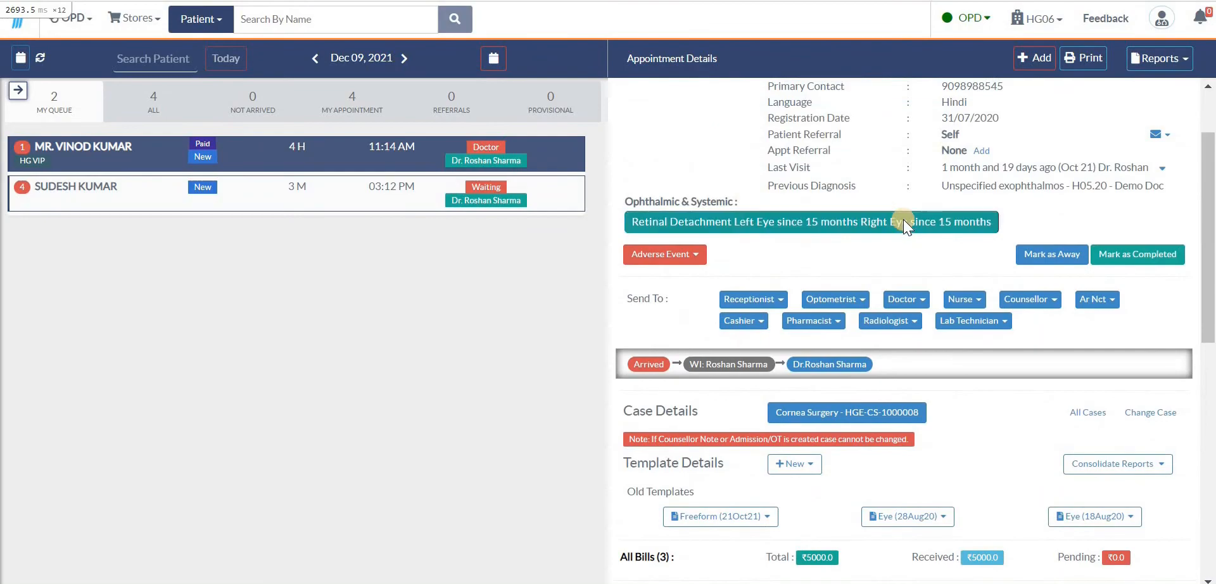
scroll(823, 152, "up", 2)
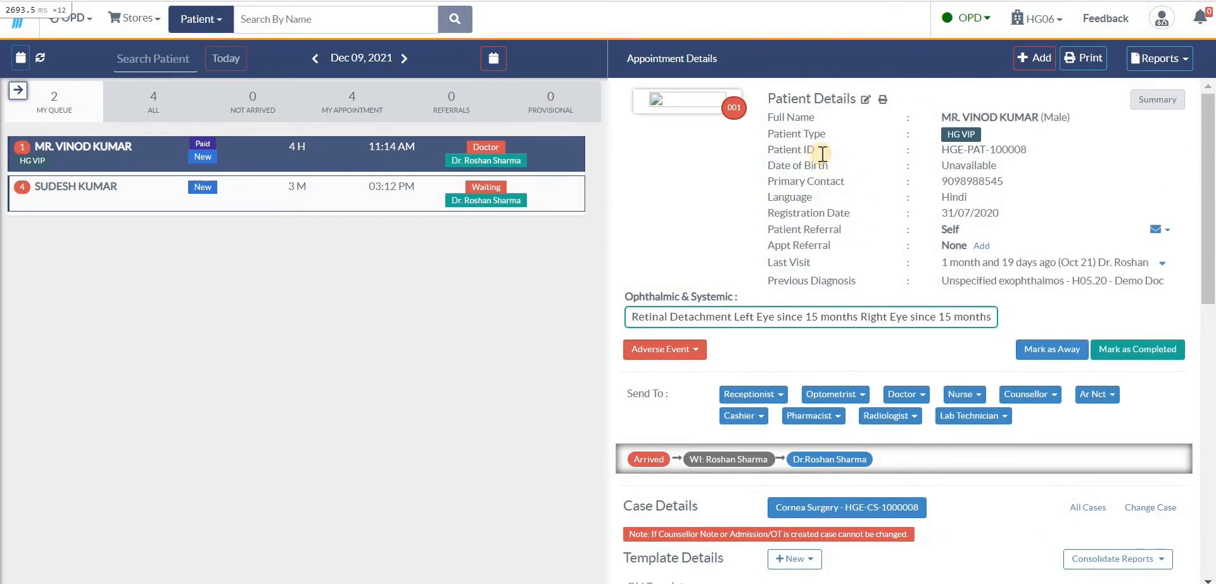